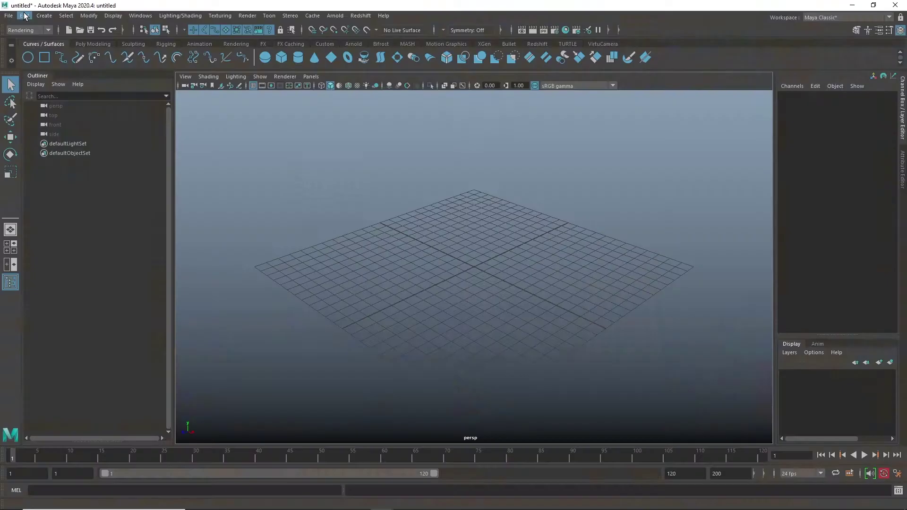
# - Set the current project to the 03_BloodBlobLoop folder in Everydays and open the Project Window
pyautogui.click(9, 15)
pyautogui.click(52, 295)
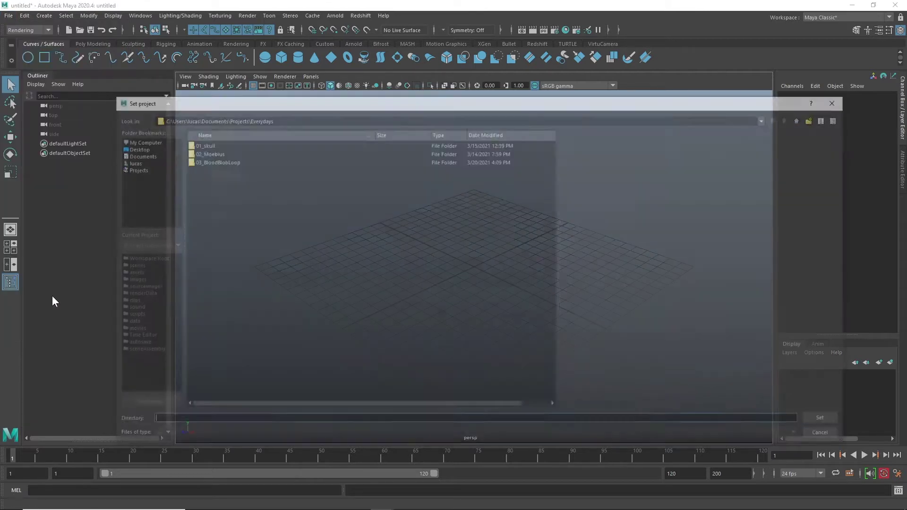
pyautogui.click(215, 161)
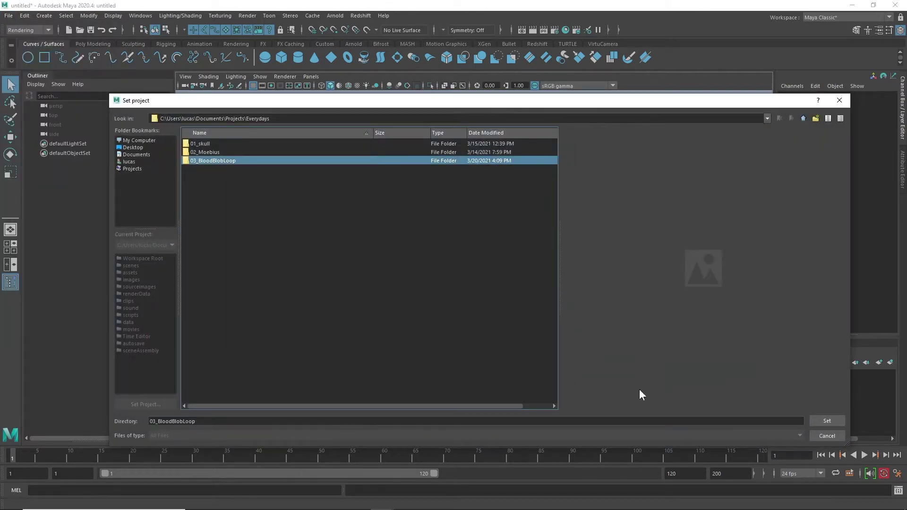
pyautogui.click(829, 419)
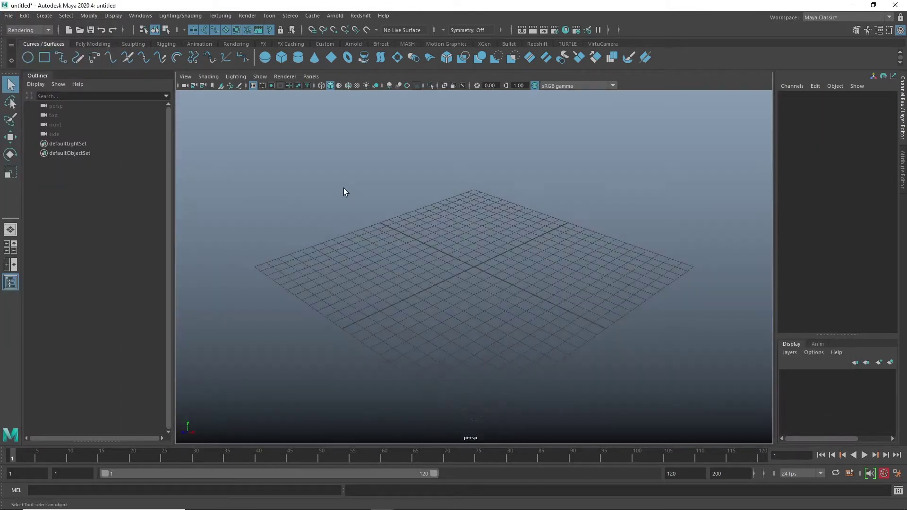
pyautogui.click(8, 15)
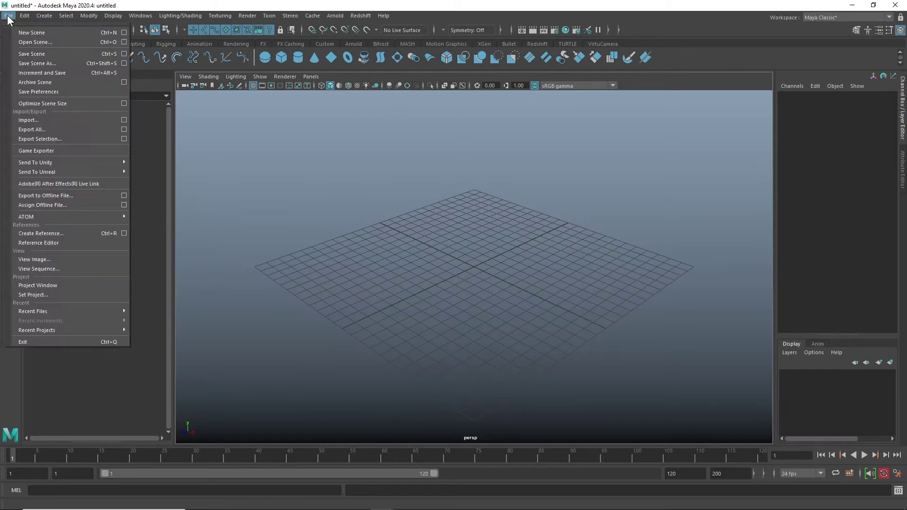
pyautogui.click(56, 284)
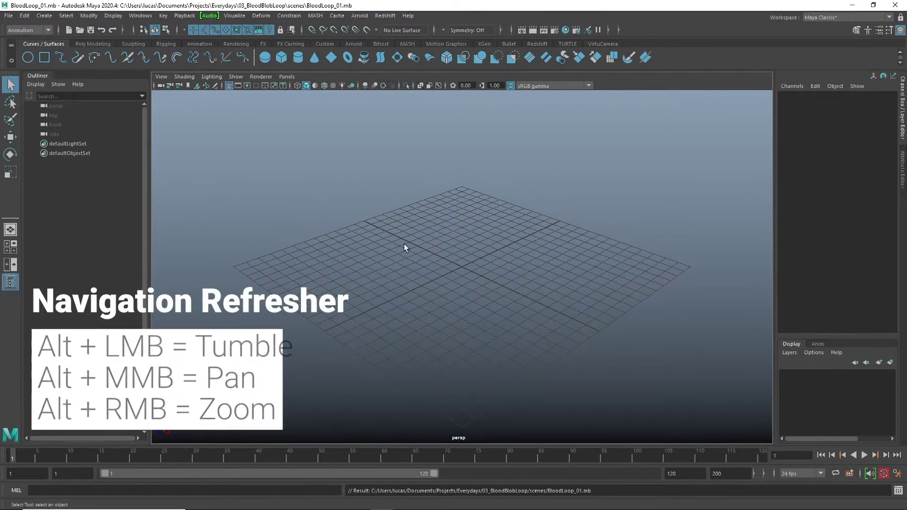
# - Create a polygon platonic solid at the origin, set its Subdivisions to 3, and frame it in the view
pyautogui.click(95, 44)
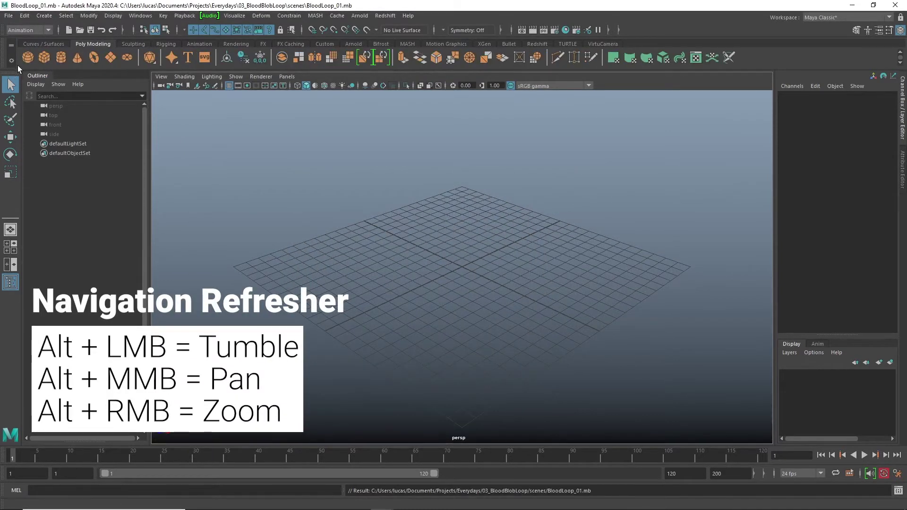
pyautogui.click(149, 57)
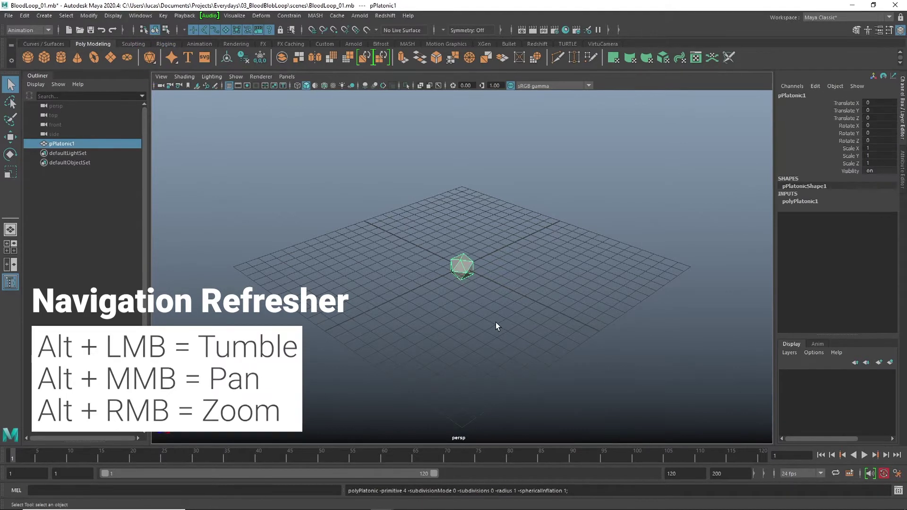
pyautogui.keyDown('alt'); pyautogui.moveTo(449, 299); pyautogui.dragTo(724, 234); pyautogui.keyUp('alt')
pyautogui.click(801, 202)
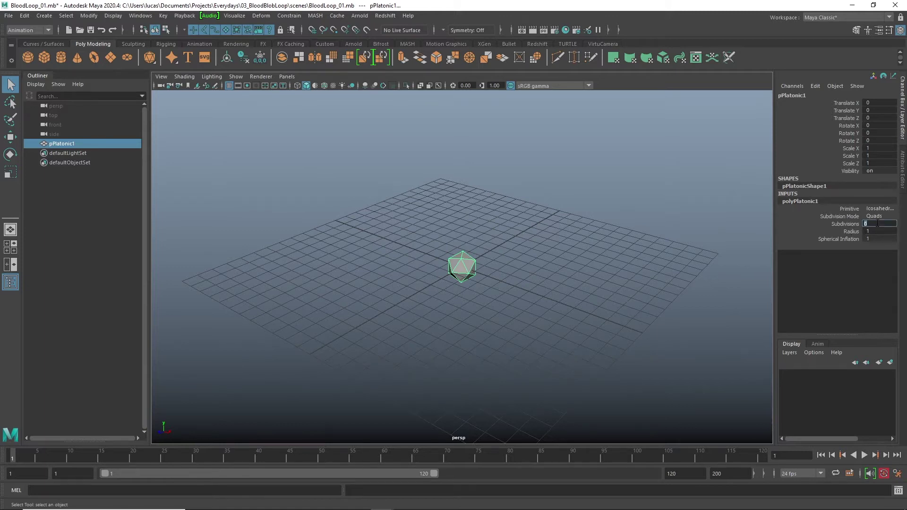
pyautogui.write('f')
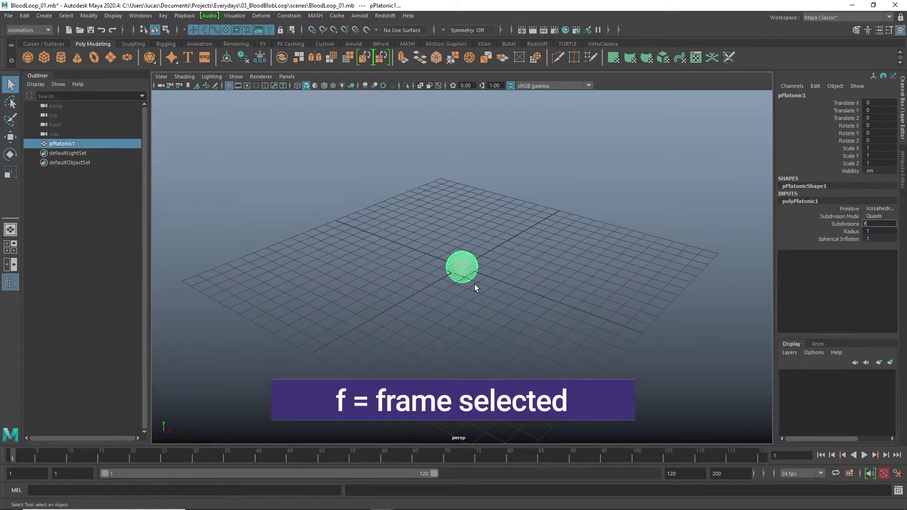
pyautogui.press('BackSpace')
pyautogui.write('3')
pyautogui.press('Return')
pyautogui.press('f')
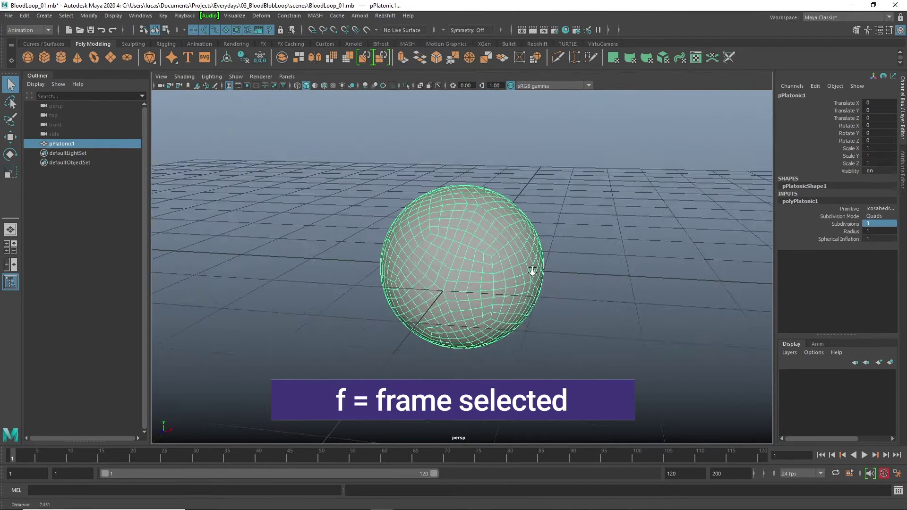
# - Add a Texture deformer to the platonic sphere and map its Texture attribute with a 3D Volume Noise
pyautogui.click(260, 16)
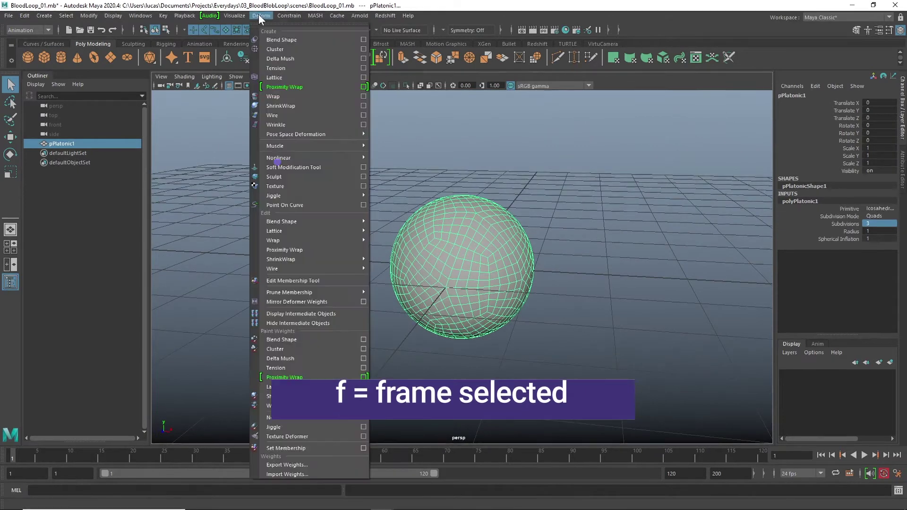
pyautogui.click(284, 186)
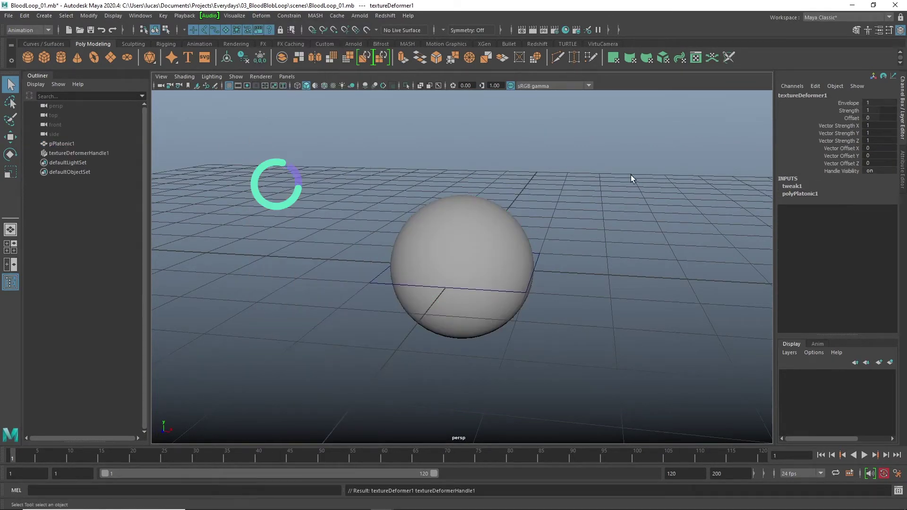
pyautogui.click(879, 32)
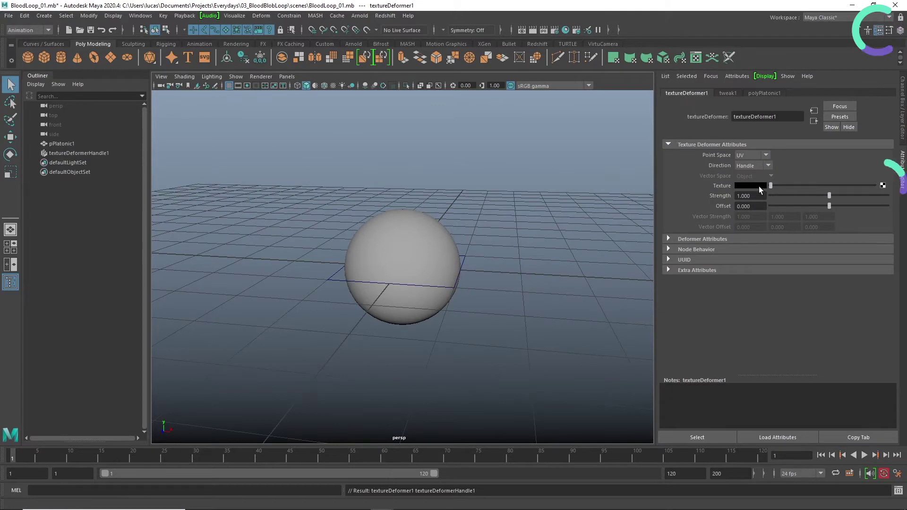
pyautogui.click(883, 186)
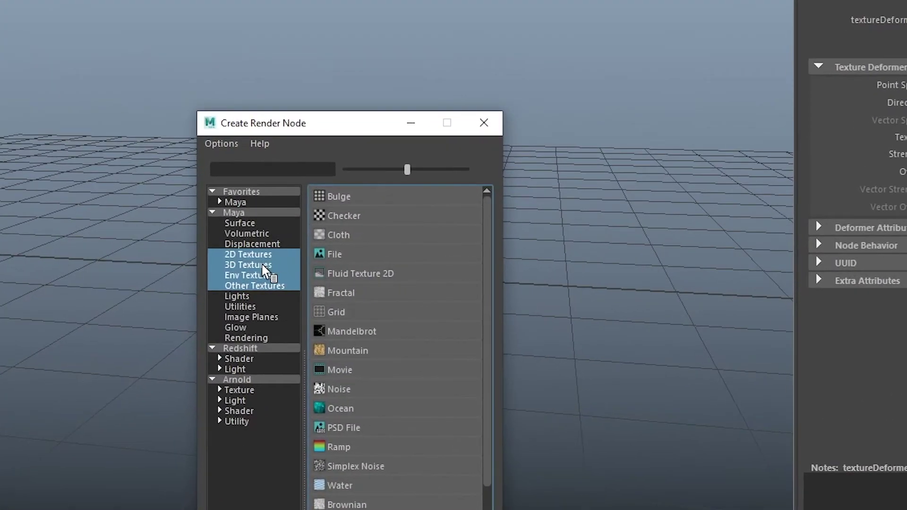
pyautogui.click(341, 261)
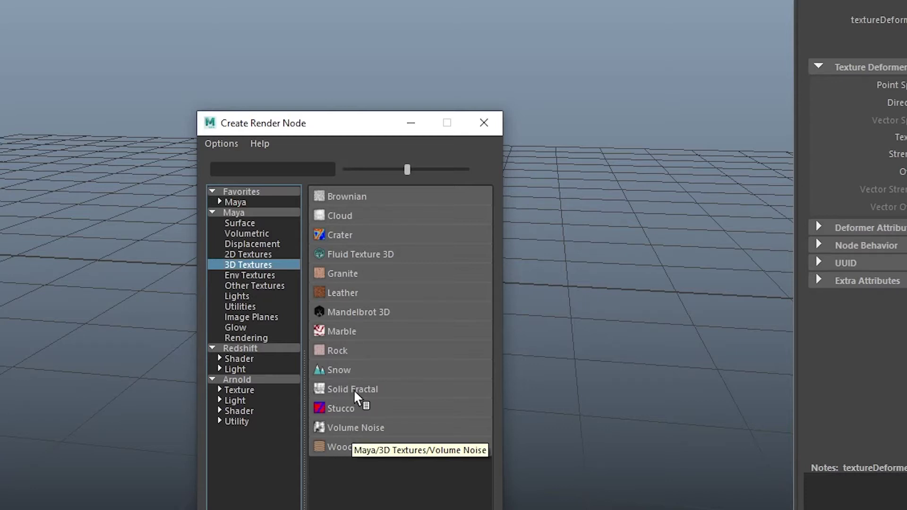
pyautogui.click(336, 429)
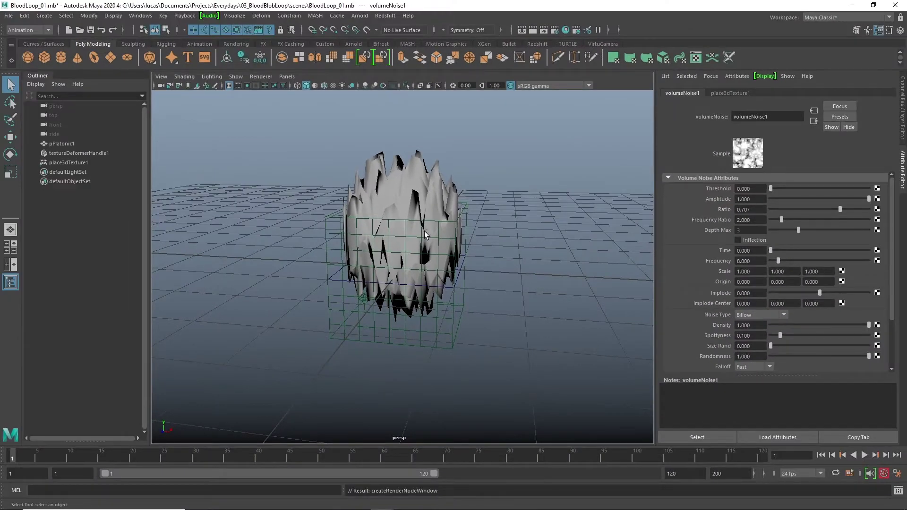
# - Try rotating the 3D texture placement node around the sphere, and undo the rotation
pyautogui.click(342, 225)
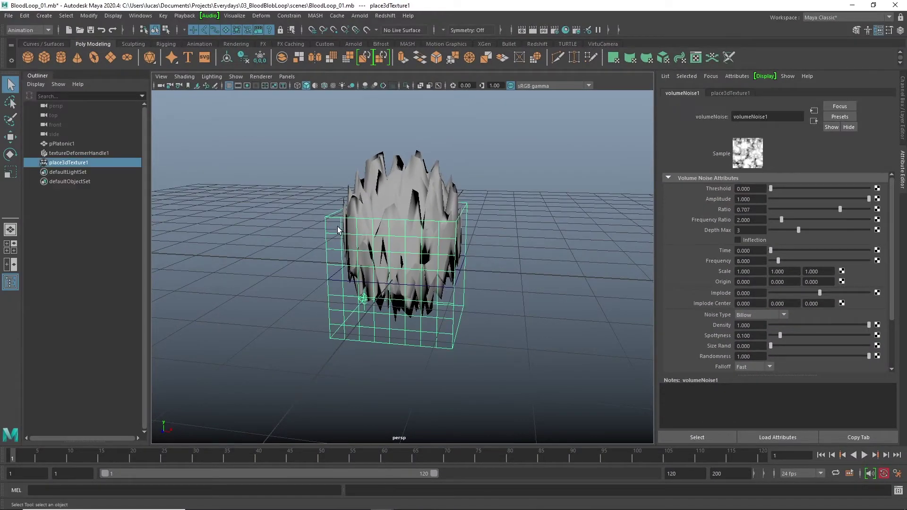
pyautogui.press('e')
pyautogui.moveTo(406, 236); pyautogui.dragTo(426, 219)
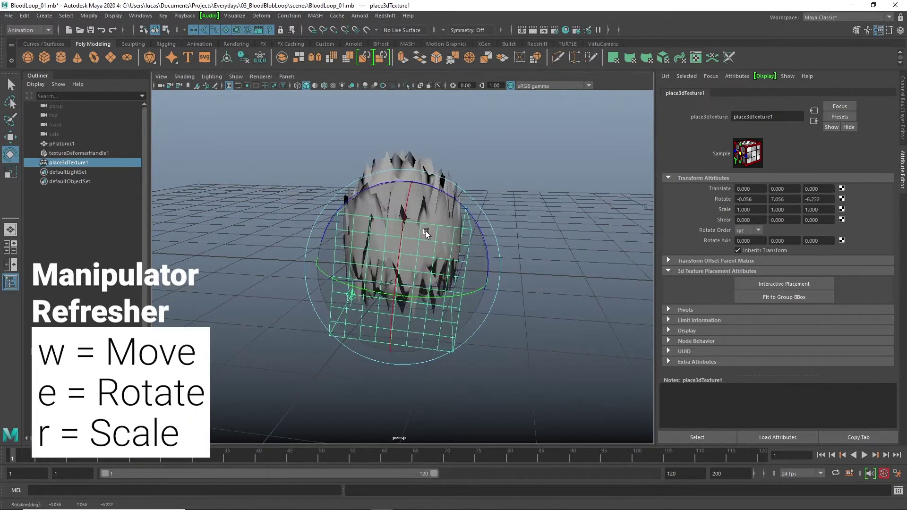
pyautogui.hotkey('ctrl', 'z')
pyautogui.press('q')
# - Select the texture deformer handle, try rotating it, and undo the rotation
pyautogui.click(337, 283)
pyautogui.press('e')
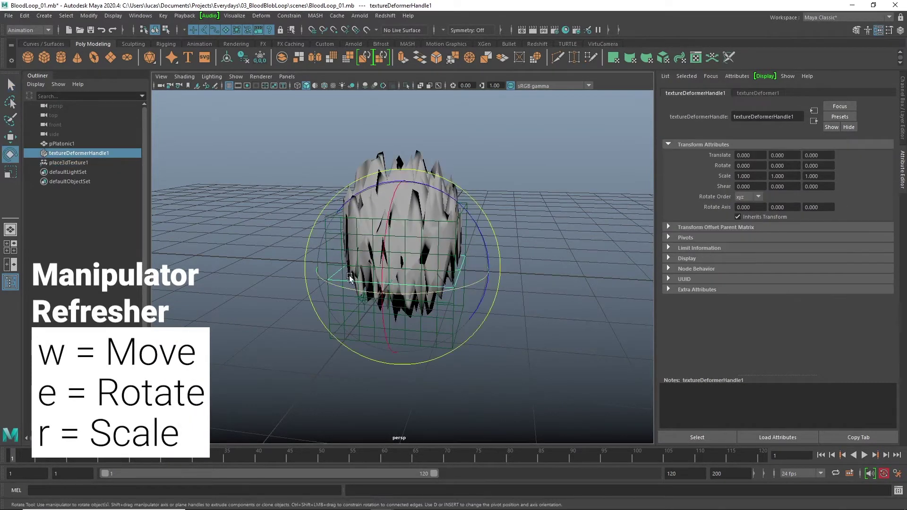
pyautogui.moveTo(350, 276); pyautogui.dragTo(410, 320)
pyautogui.hotkey('ctrl', 'z')
pyautogui.press('w')
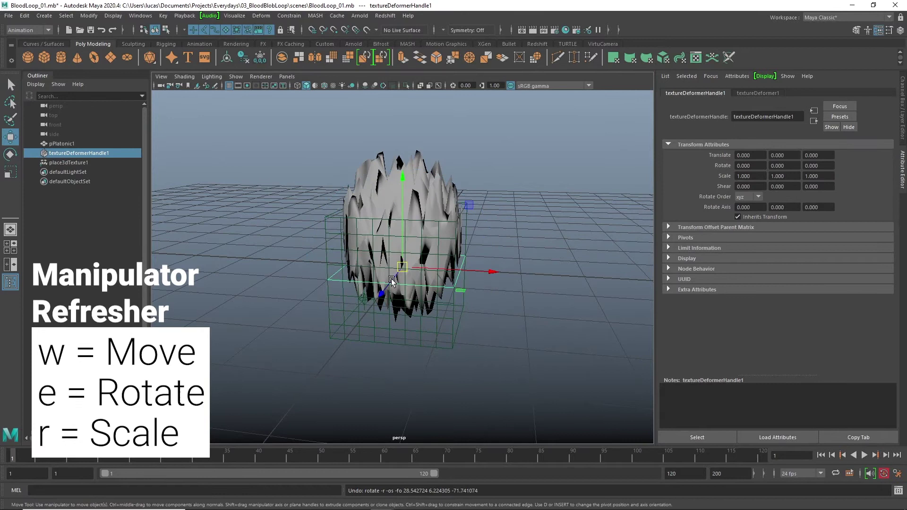
# - Set the texture deformer's Direction to Normal
pyautogui.click(759, 94)
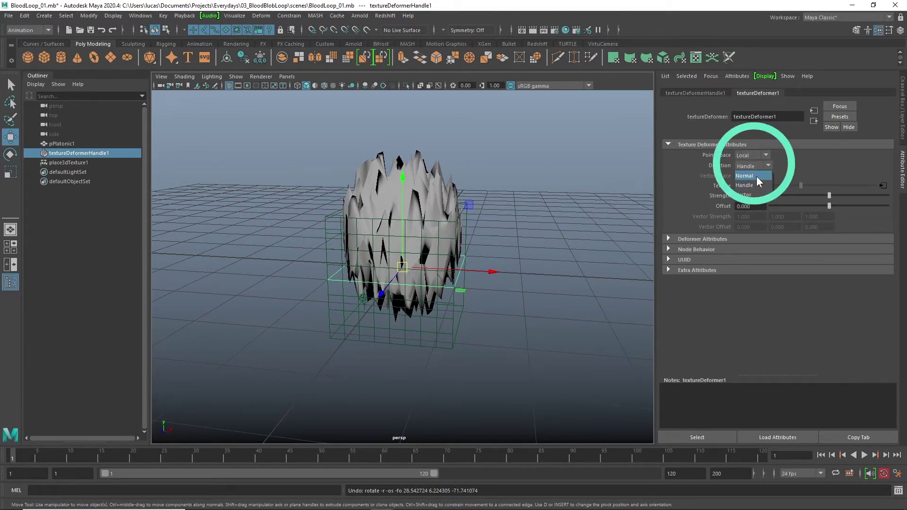
pyautogui.click(755, 175)
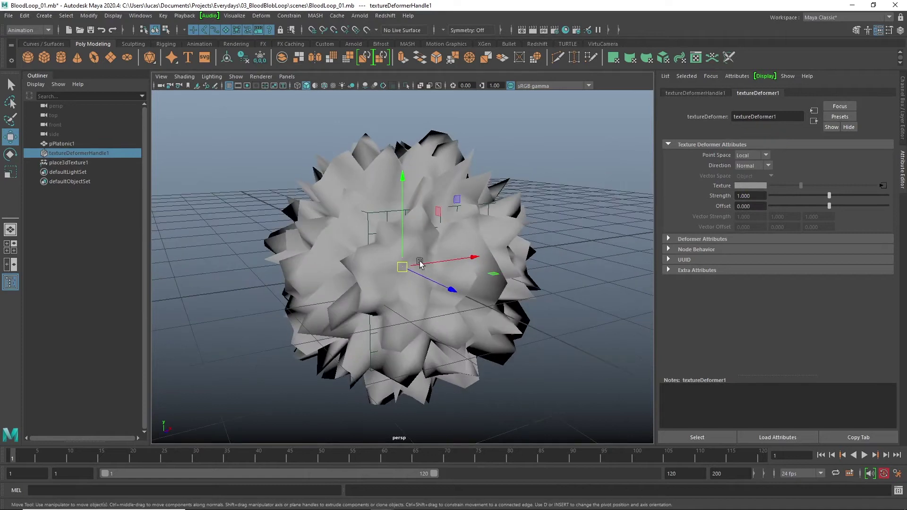
pyautogui.keyDown('alt'); pyautogui.moveTo(481, 264); pyautogui.dragTo(396, 254); pyautogui.keyUp('alt')
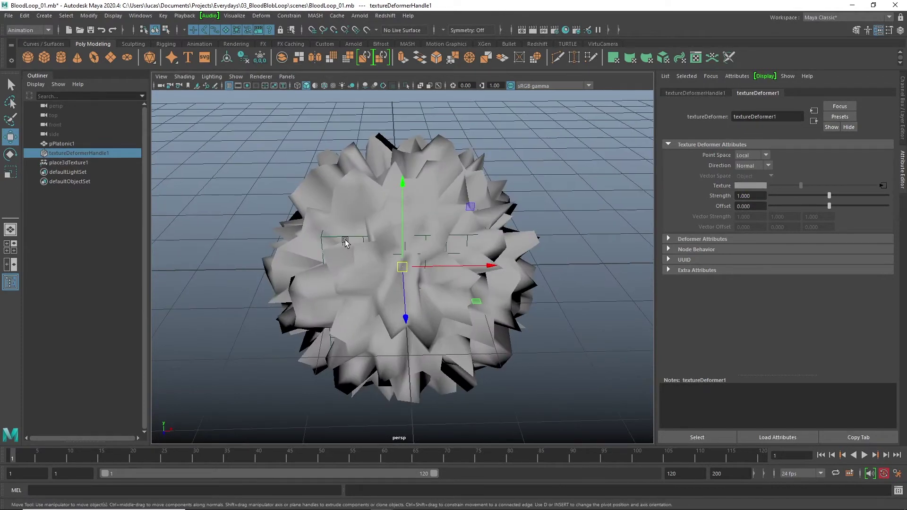
# - Scale the place3dTexture1 node up uniformly to about 9.02 to enlarge the noise pattern on the sphere
pyautogui.click(71, 162)
pyautogui.scroll(-4, 345, 269)
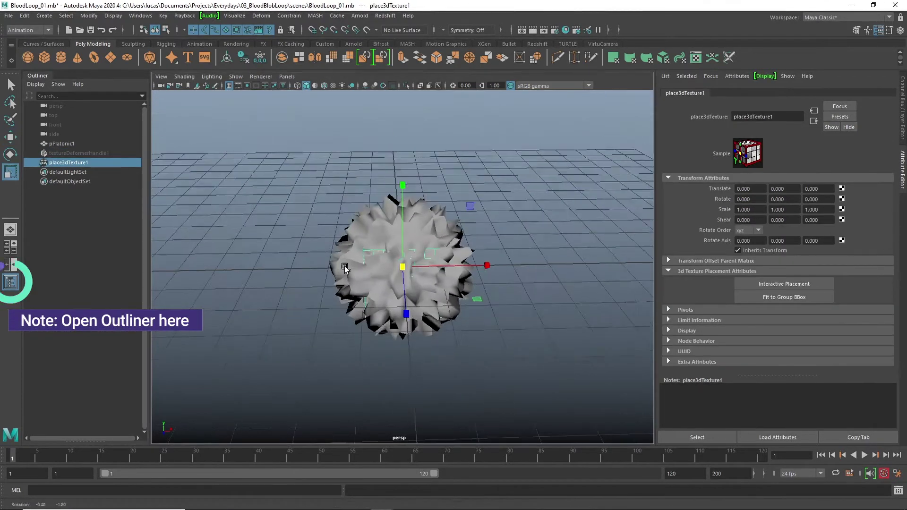
pyautogui.moveTo(344, 268); pyautogui.dragTo(603, 237, button='middle')
pyautogui.keyDown('alt'); pyautogui.moveTo(603, 237); pyautogui.dragTo(349, 265); pyautogui.keyUp('alt')
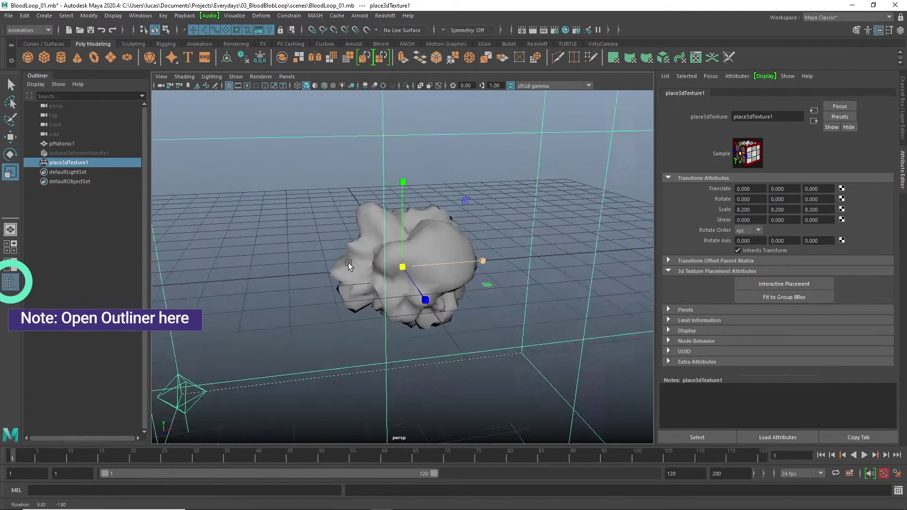
pyautogui.moveTo(348, 264); pyautogui.dragTo(401, 265, button='middle')
pyautogui.keyDown('alt'); pyautogui.moveTo(401, 265); pyautogui.dragTo(407, 245); pyautogui.keyUp('alt')
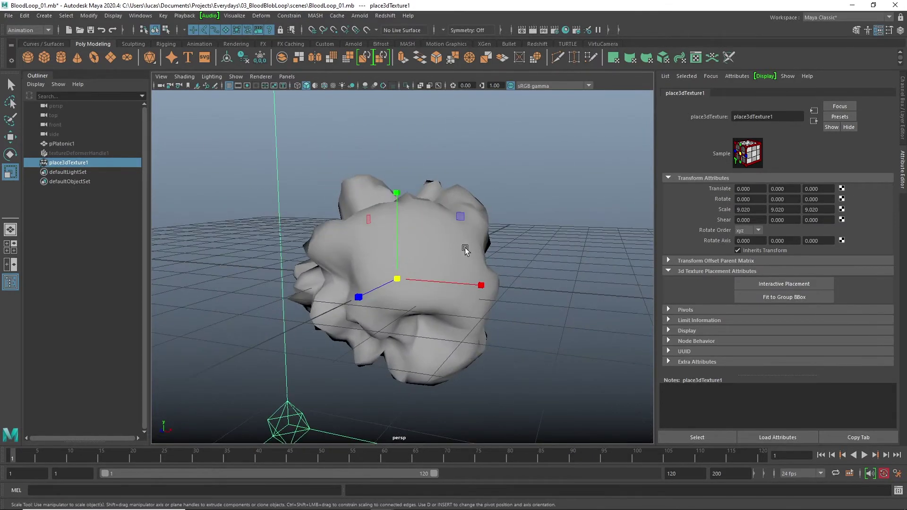
pyautogui.moveTo(465, 251)
pyautogui.keyDown('alt'); pyautogui.mouseDown()
pyautogui.moveTo(504, 276)
pyautogui.moveTo(480, 255)
pyautogui.mouseUp(); pyautogui.keyUp('alt')
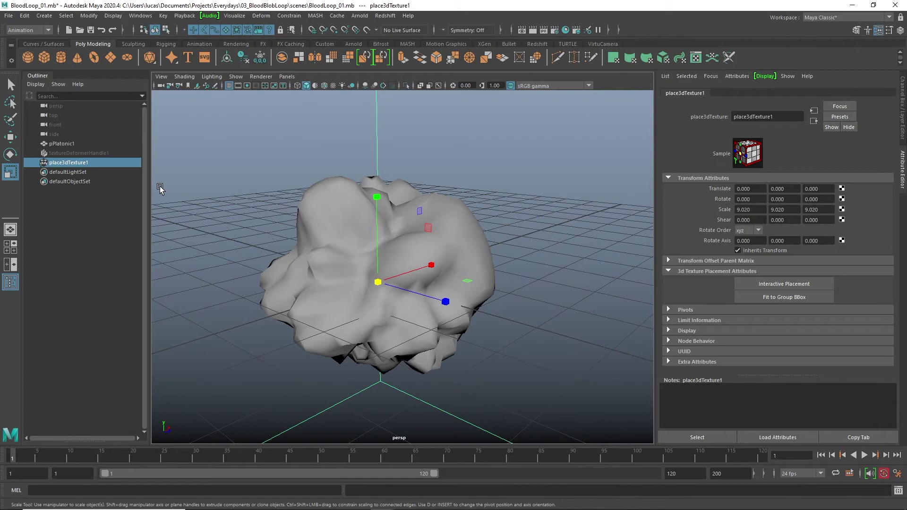
# - Reduce the Amplitude of the Volume Noise driving the texture deformer to 0.510
pyautogui.click(87, 153)
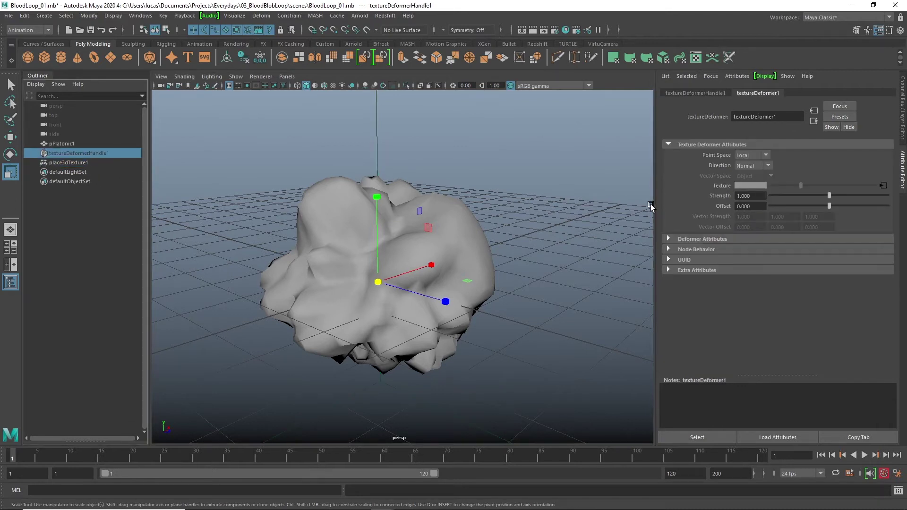
pyautogui.click(883, 185)
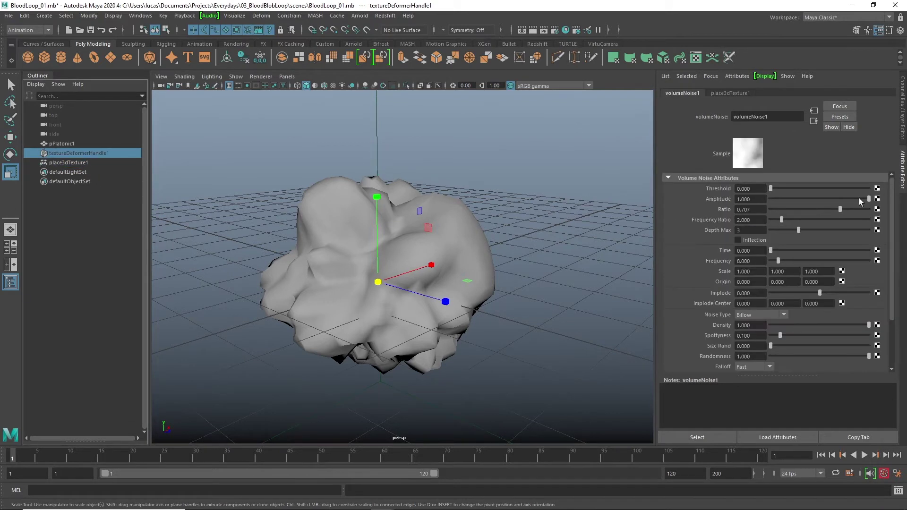
pyautogui.moveTo(864, 199); pyautogui.dragTo(818, 207)
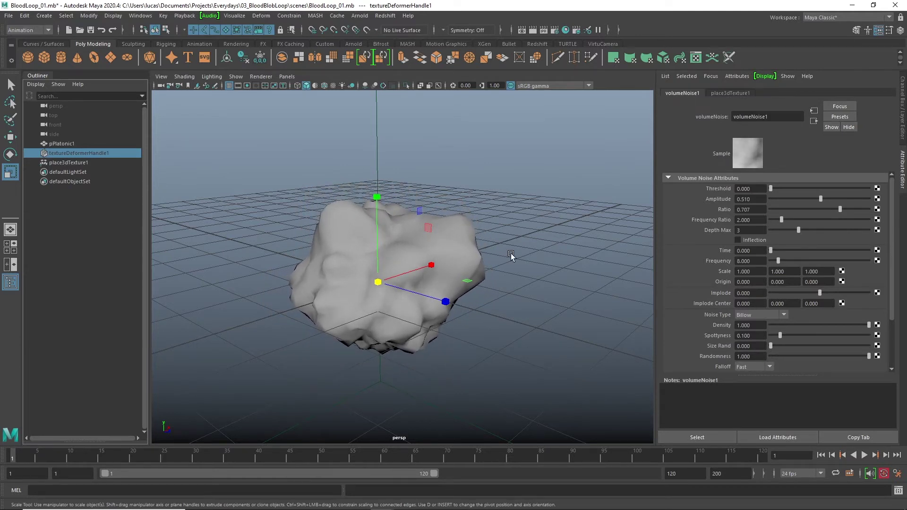
pyautogui.keyDown('alt'); pyautogui.moveTo(511, 253); pyautogui.dragTo(428, 289); pyautogui.keyUp('alt')
# - Create a NURBS circle at the origin to act as a controller
pyautogui.click(50, 44)
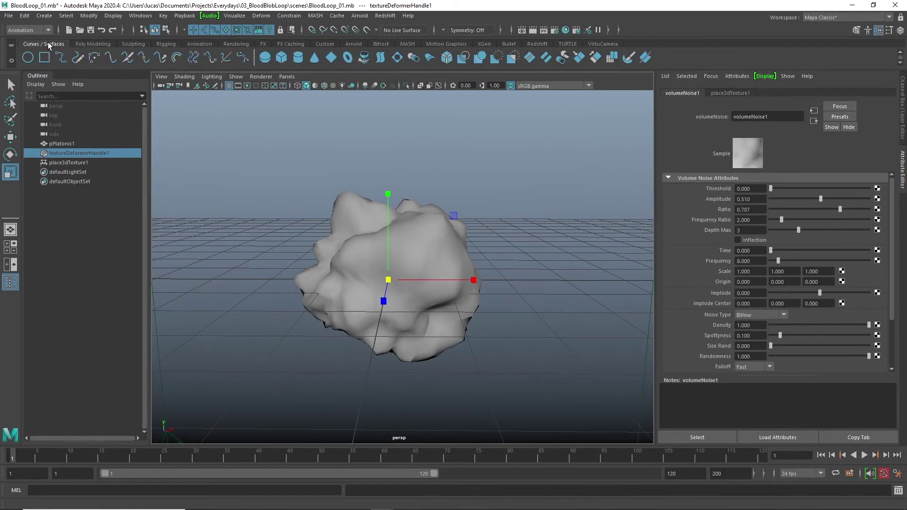
pyautogui.click(28, 57)
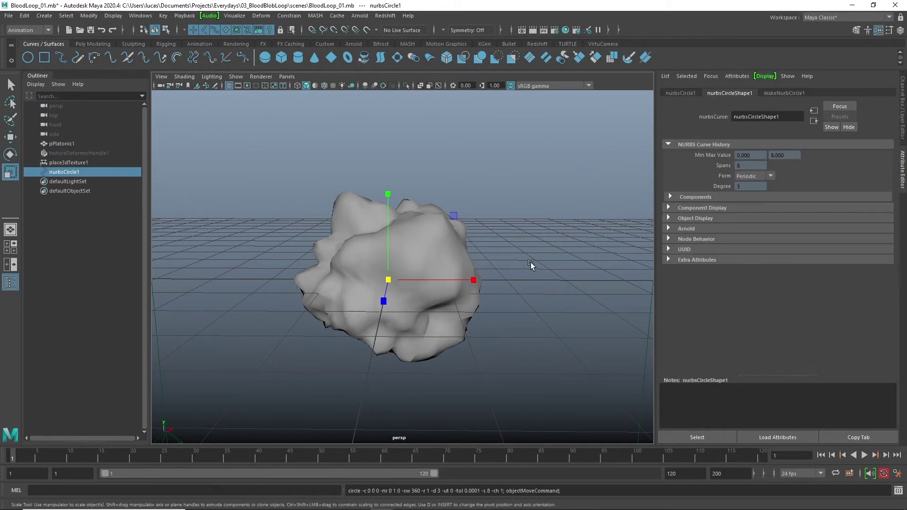
pyautogui.keyDown('alt'); pyautogui.moveTo(585, 251); pyautogui.dragTo(410, 237, button='right'); pyautogui.keyUp('alt')
# - Attach the place3dTexture1 node to nurbsCircle1 as a motion path and play the animation
pyautogui.keyDown('shift'); pyautogui.click(226, 203); pyautogui.keyUp('shift')
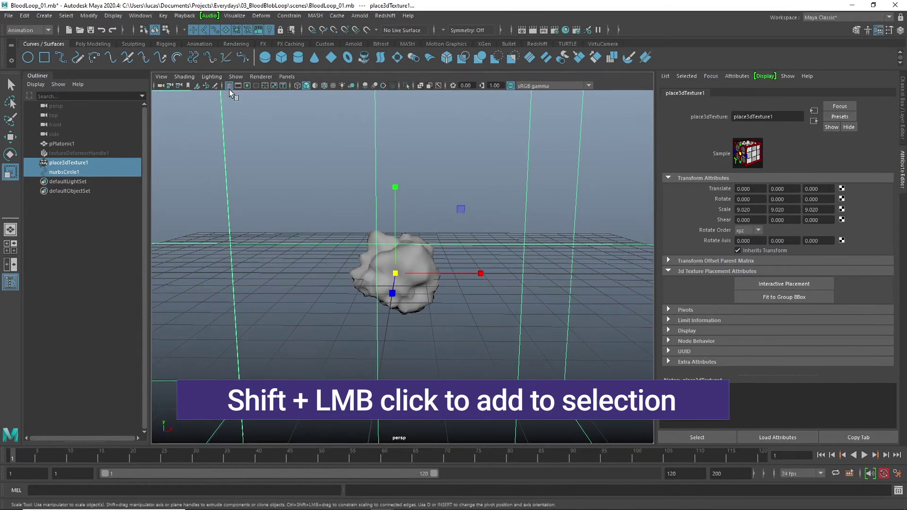
pyautogui.click(45, 29)
pyautogui.click(23, 59)
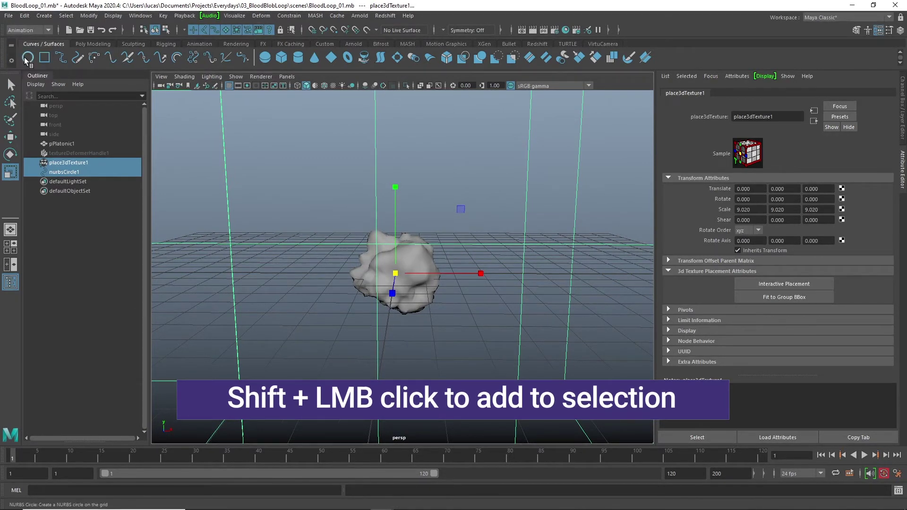
pyautogui.click(287, 15)
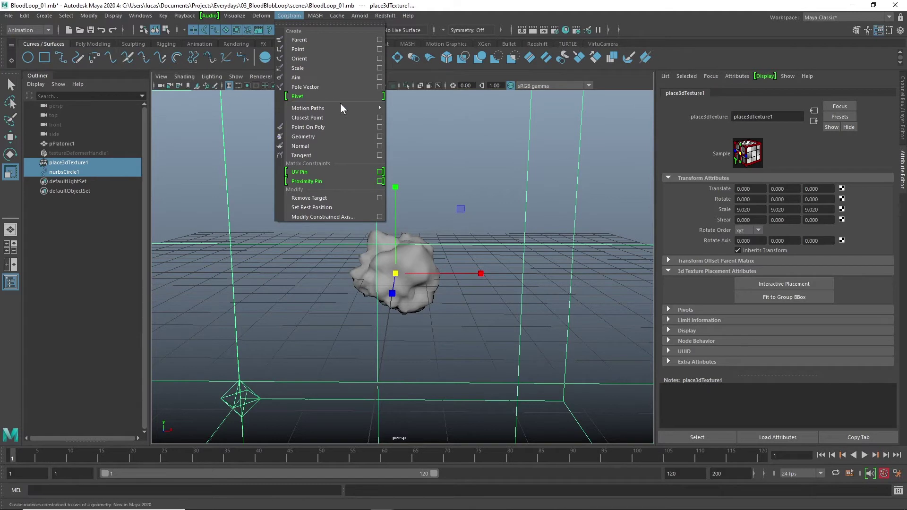
pyautogui.moveTo(344, 108)
pyautogui.click(458, 107)
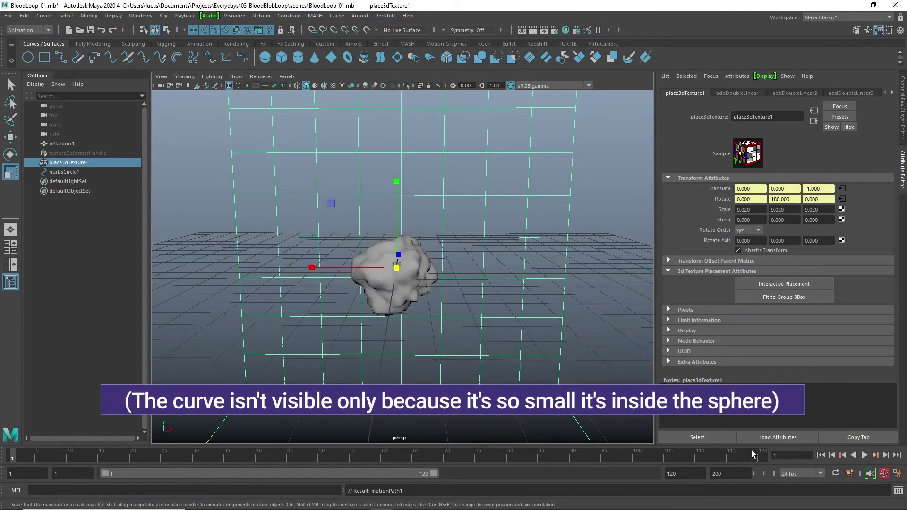
pyautogui.click(864, 455)
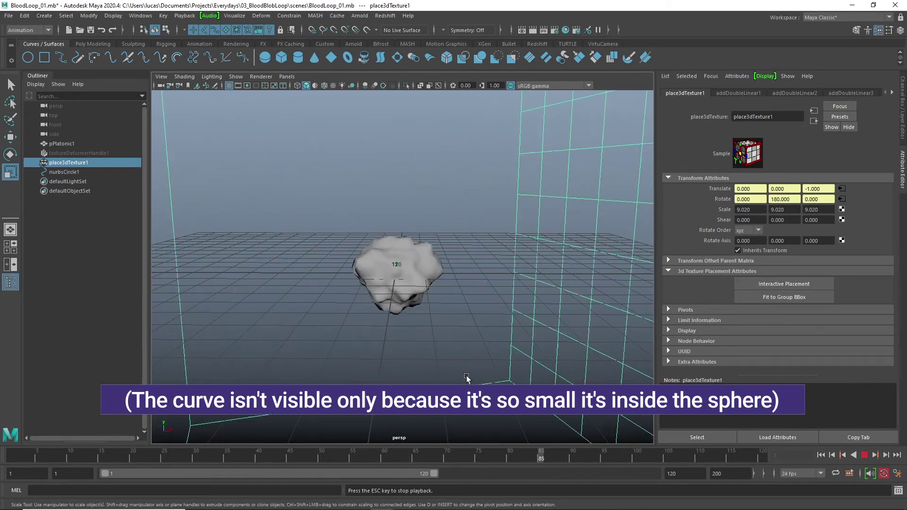
pyautogui.press('Escape')
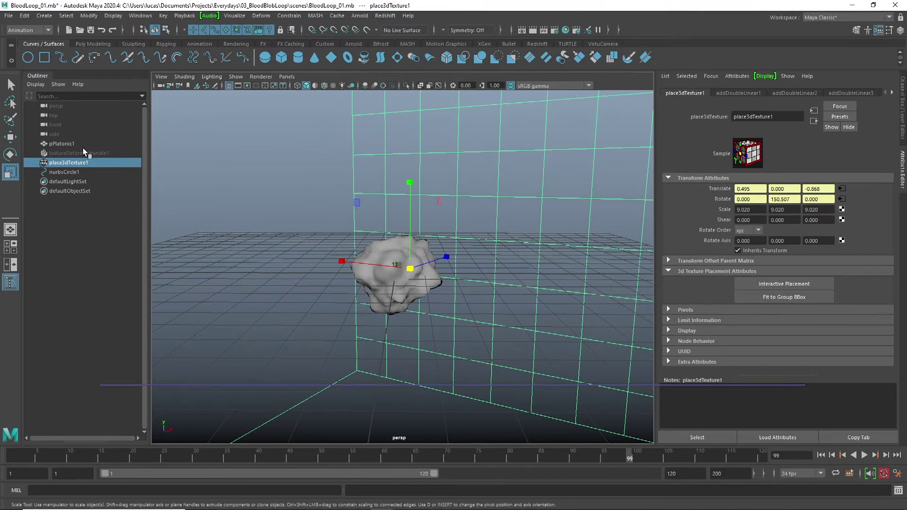
# - Turn off Follow on the circle's motionPath1 node and play the animation
pyautogui.click(62, 172)
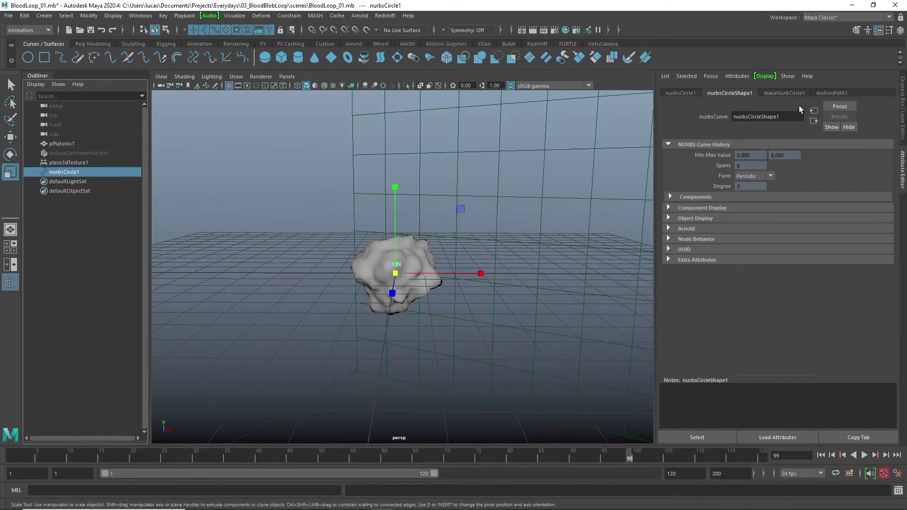
pyautogui.click(832, 94)
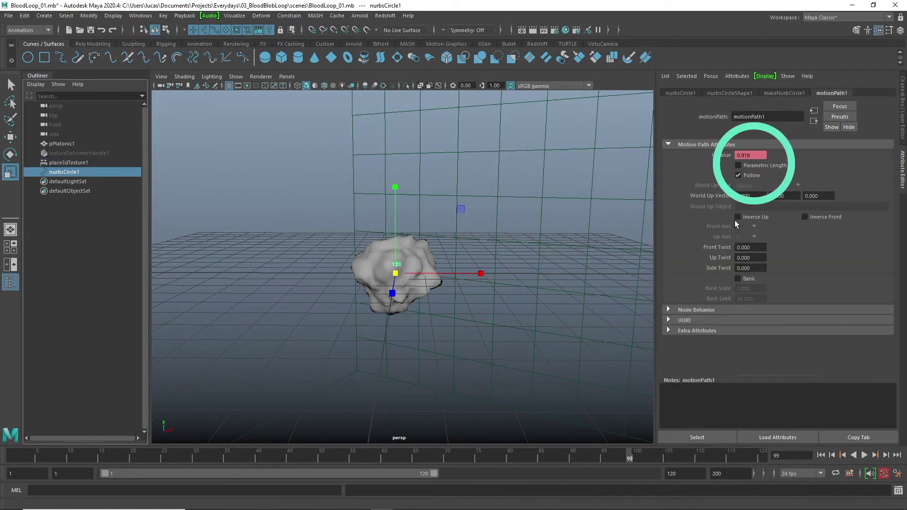
pyautogui.click(738, 175)
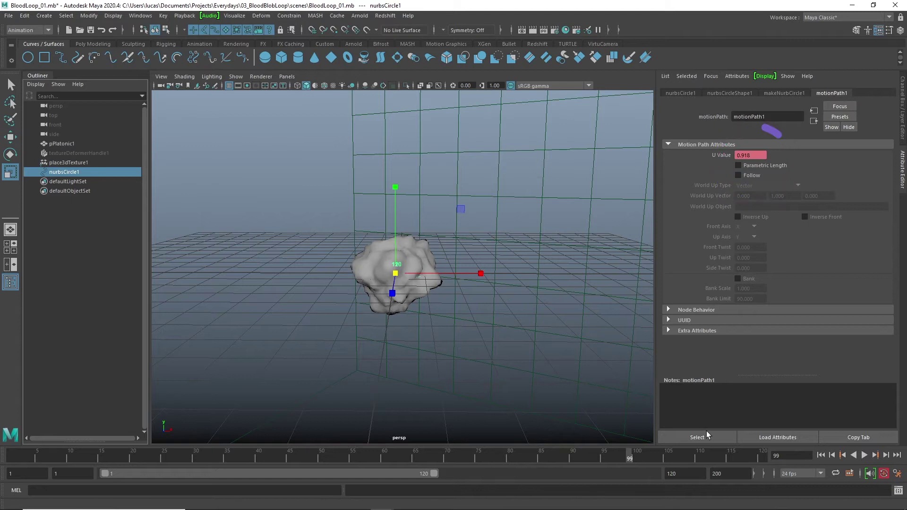
pyautogui.click(864, 457)
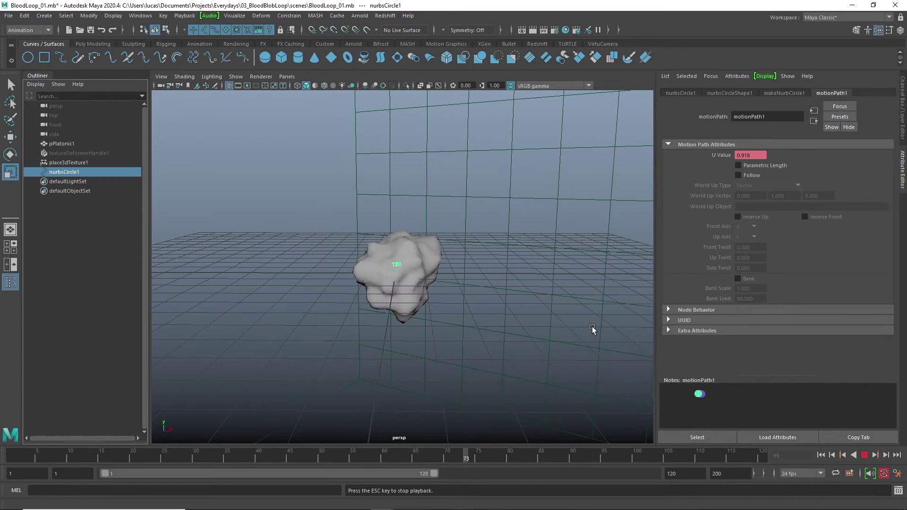
# - Set the tangents of all motionPath1 keys to Linear across the whole timeline and play the animation
pyautogui.click(682, 439)
pyautogui.press('Escape')
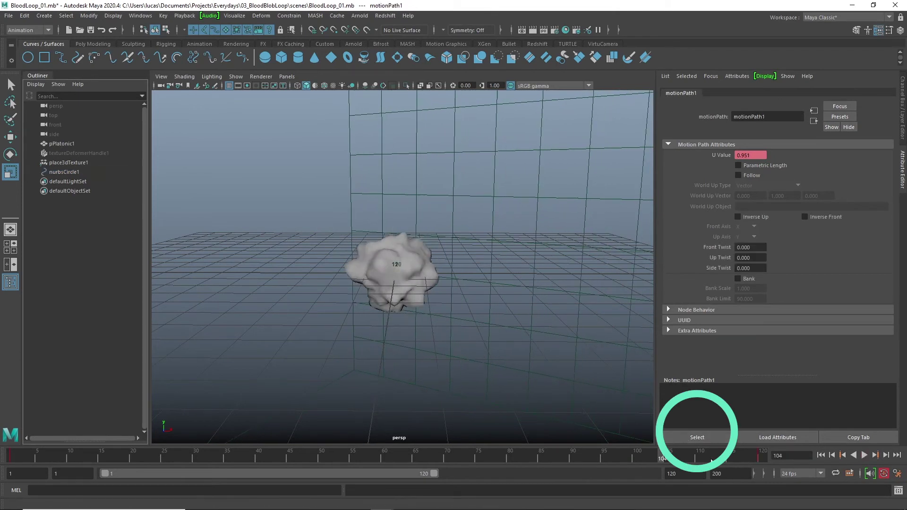
pyautogui.doubleClick(561, 459)
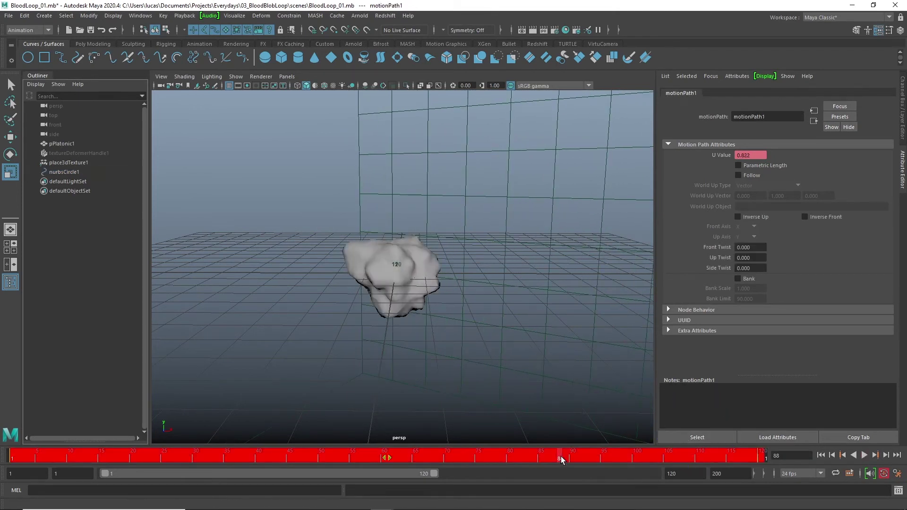
pyautogui.rightClick(562, 459)
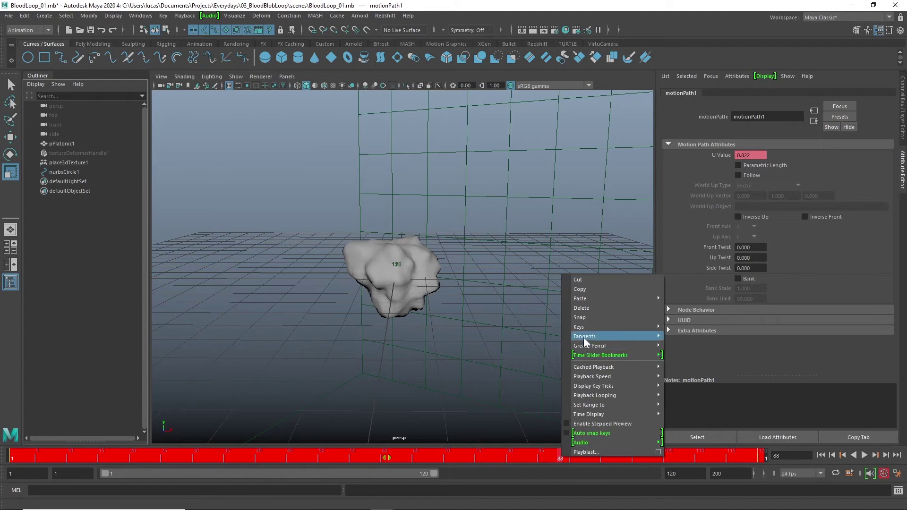
pyautogui.moveTo(630, 341)
pyautogui.click(684, 344)
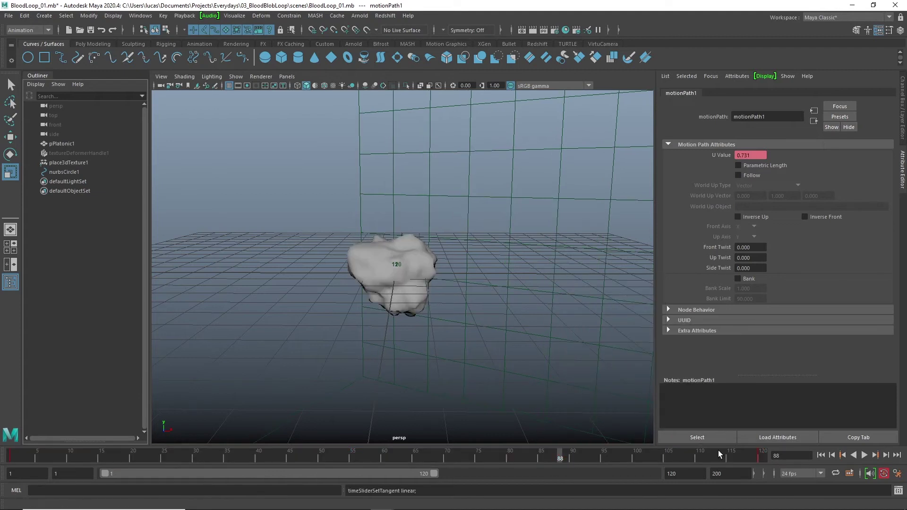
pyautogui.click(864, 455)
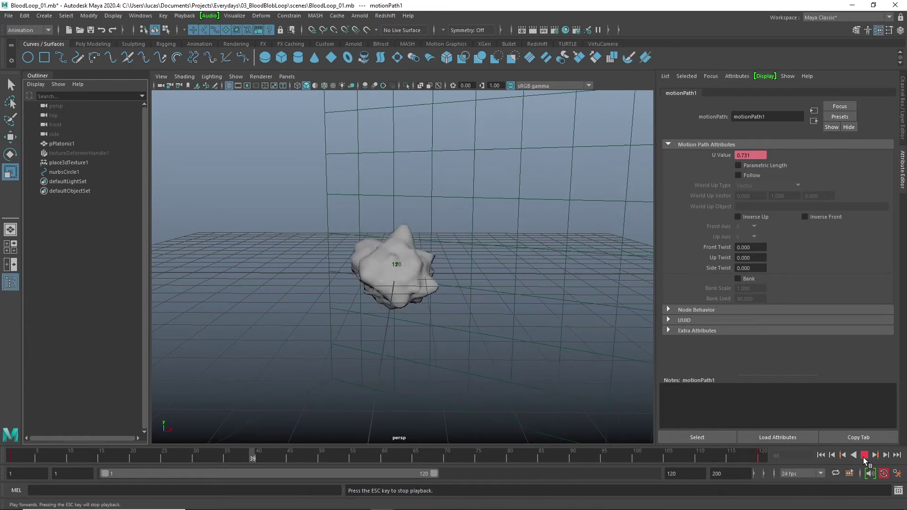
pyautogui.press('Escape')
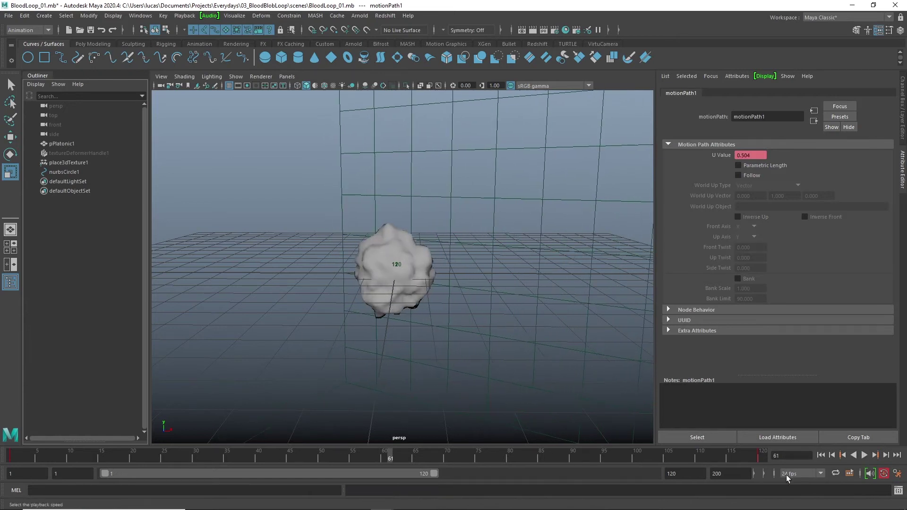
# - Set the end time of the playback range to 119 and play the looping blob animation
pyautogui.click(676, 476)
pyautogui.write('119')
pyautogui.press('Return')
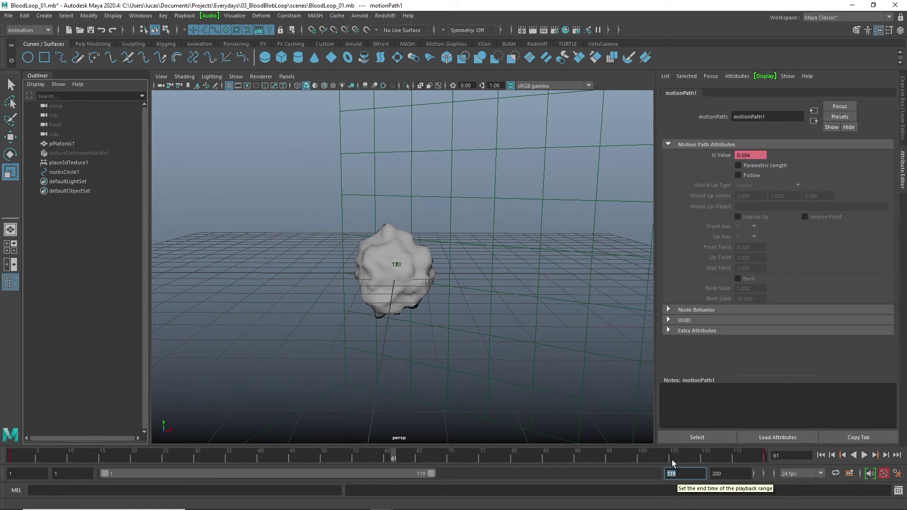
pyautogui.click(672, 461)
pyautogui.keyDown('alt'); pyautogui.moveTo(439, 246); pyautogui.dragTo(463, 261); pyautogui.keyUp('alt')
pyautogui.hotkey('alt', 'v')
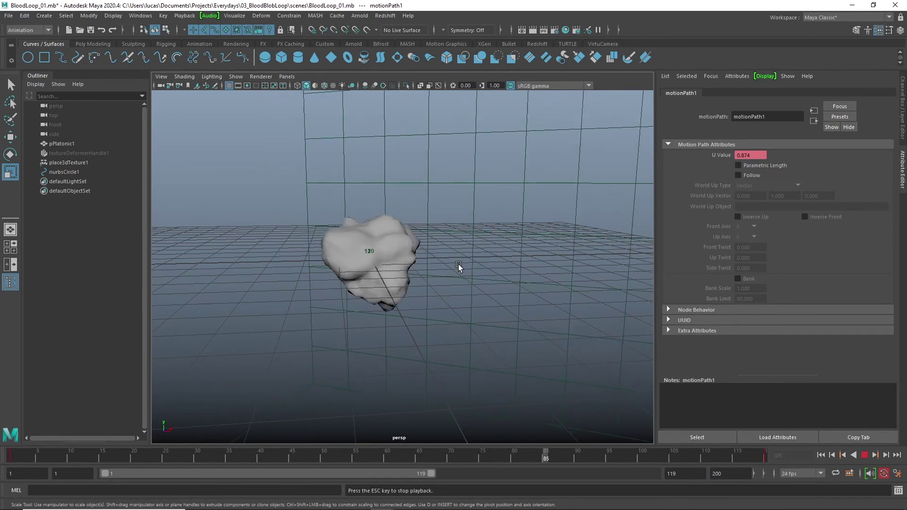
pyautogui.keyDown('alt'); pyautogui.moveTo(464, 279); pyautogui.dragTo(479, 315); pyautogui.keyUp('alt')
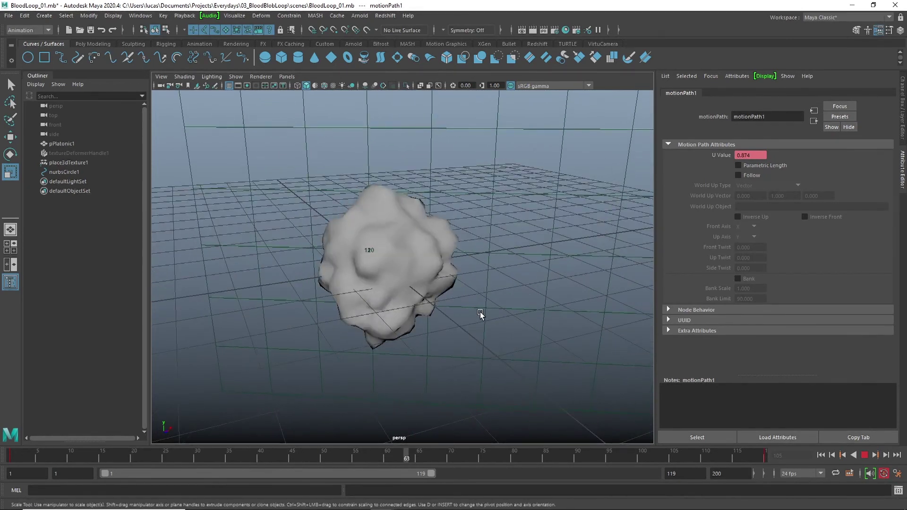